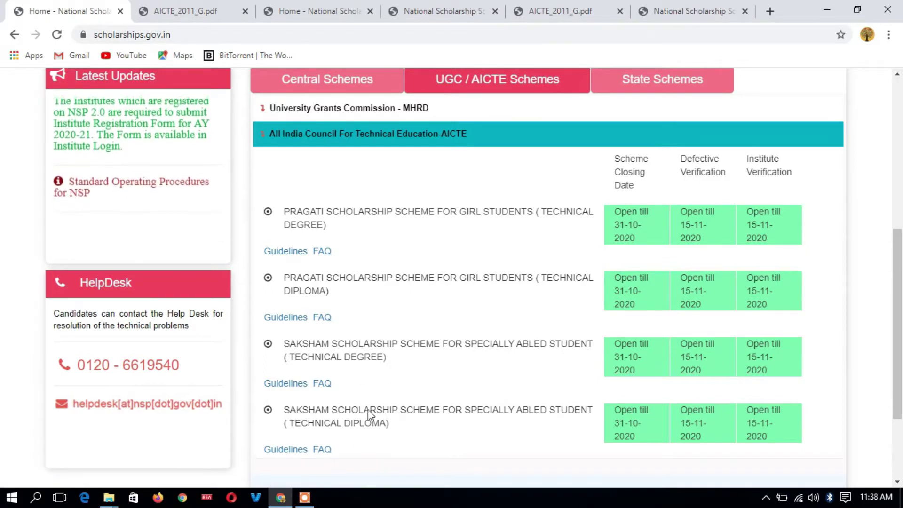
Step: Open the guidelines for the Pragati scholarship for girl students (technical diploma) and review the eligibility conditions, including the family income limit
left_click(298, 318)
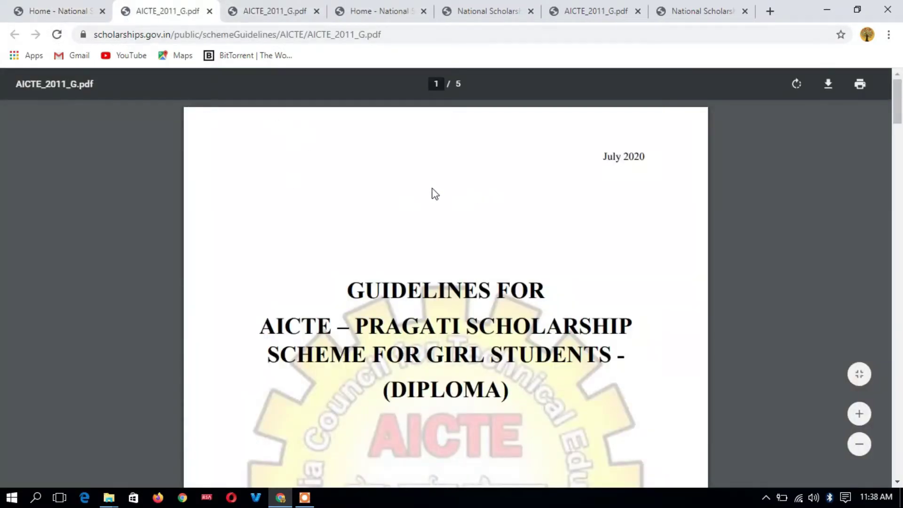
scroll(448, 210, "down", 15)
scroll(440, 311, "down", 6)
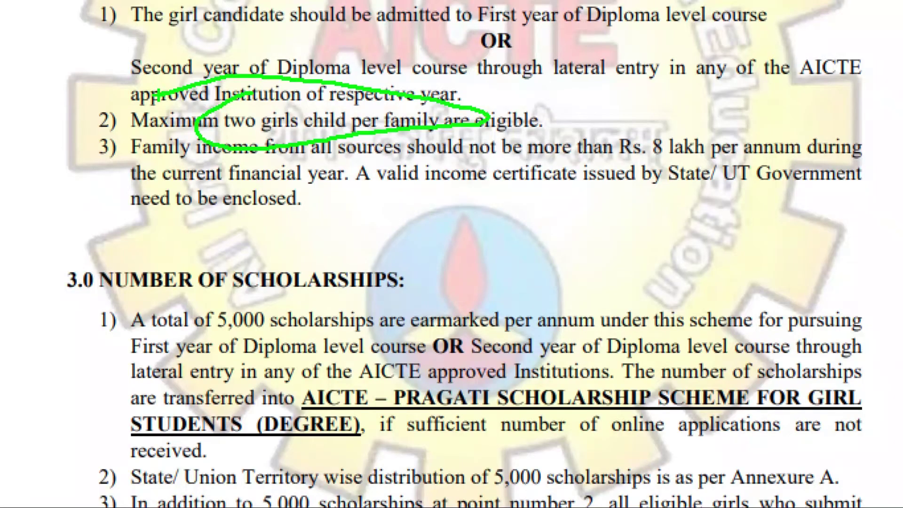
mouse_move(647, 101)
left_mouse_down()
mouse_move(682, 221)
mouse_move(645, 127)
left_mouse_up()
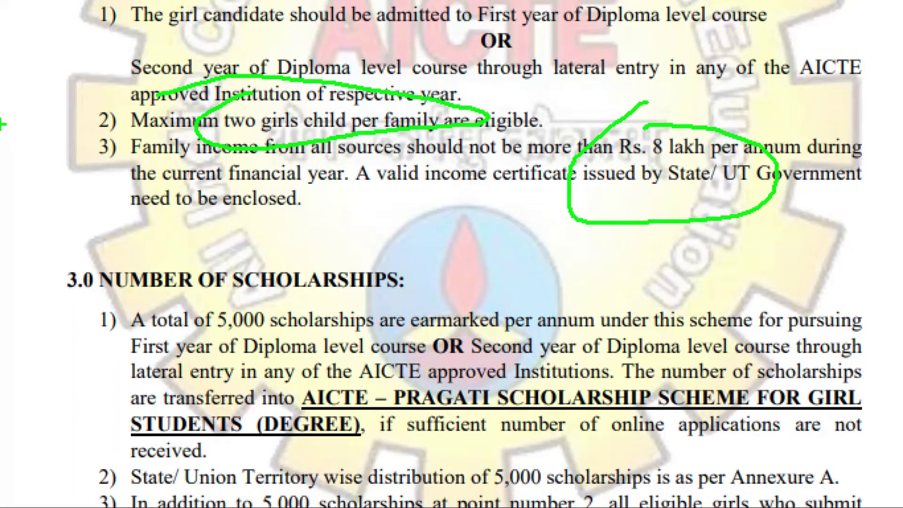
key("e")
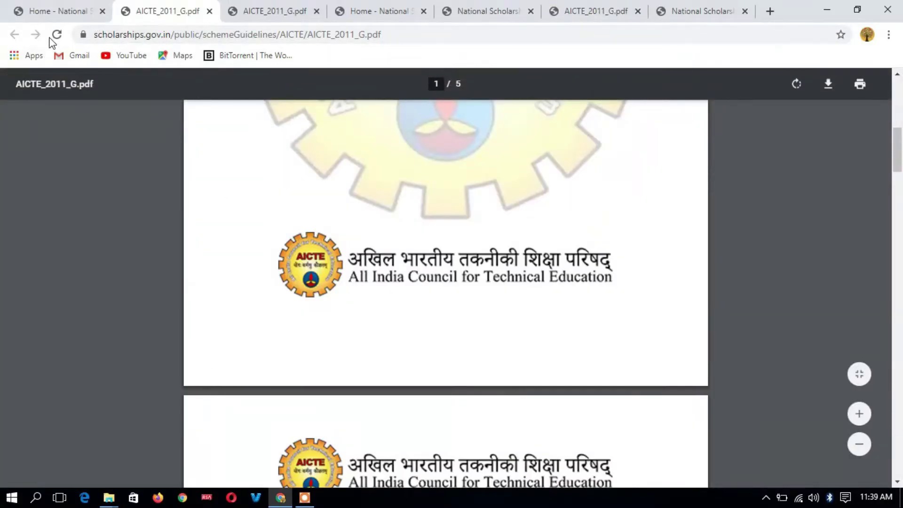
Step: Return to the National Scholarship Portal home page and open the new student registration guidelines
left_click(66, 14)
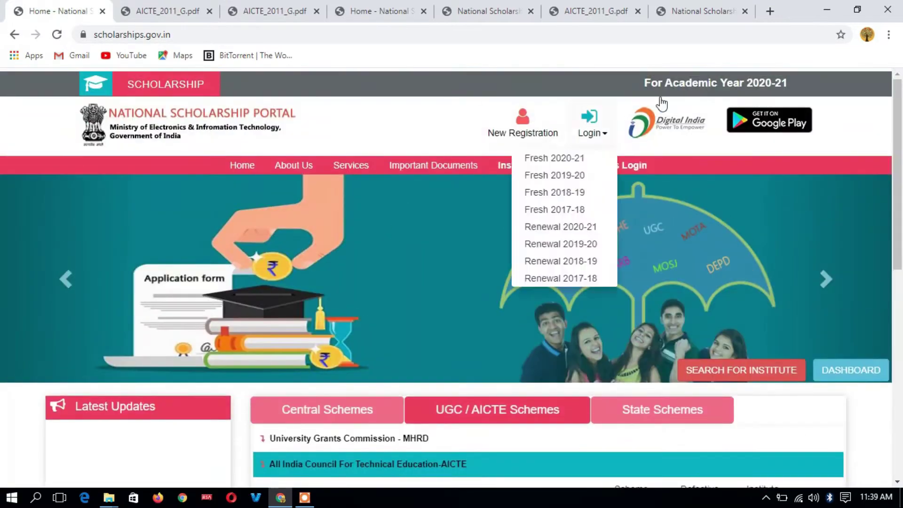
left_click(529, 134)
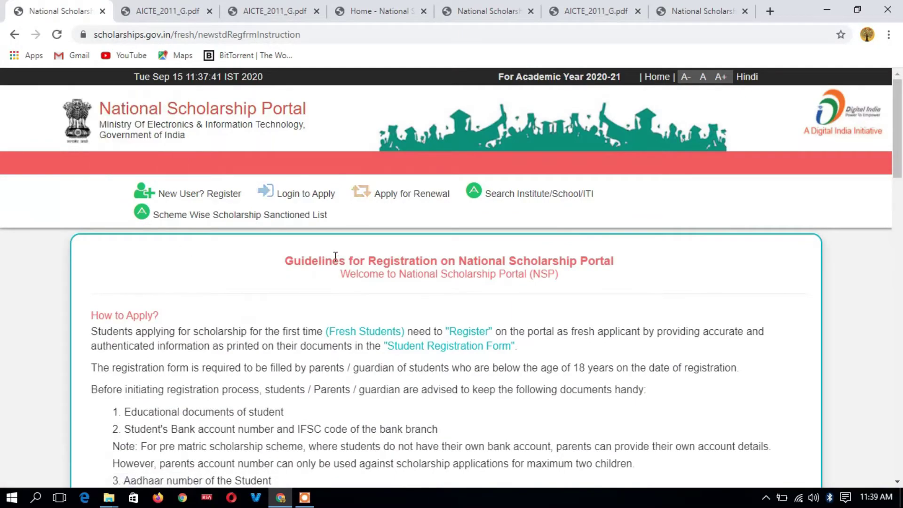
scroll(343, 254, "down", 8)
scroll(312, 232, "up", 8)
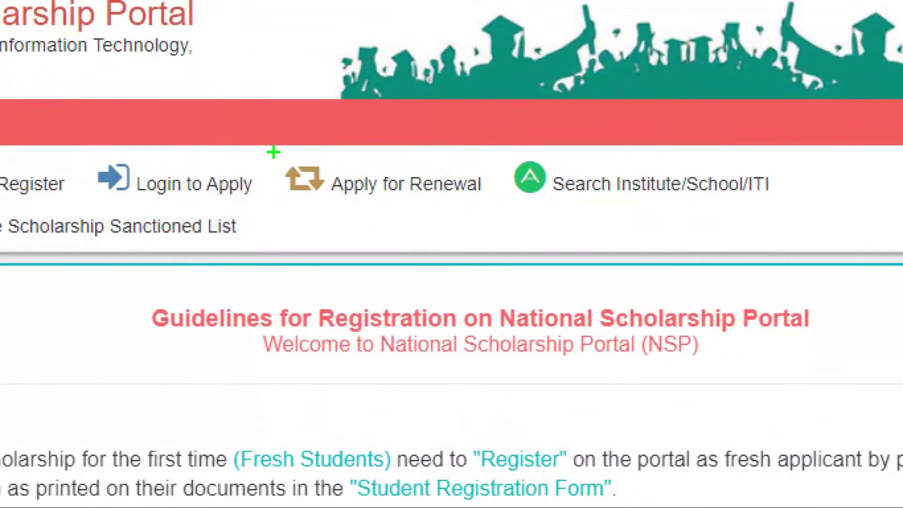
mouse_move(301, 134)
left_mouse_down()
mouse_move(274, 207)
mouse_move(471, 137)
mouse_move(330, 128)
left_mouse_up()
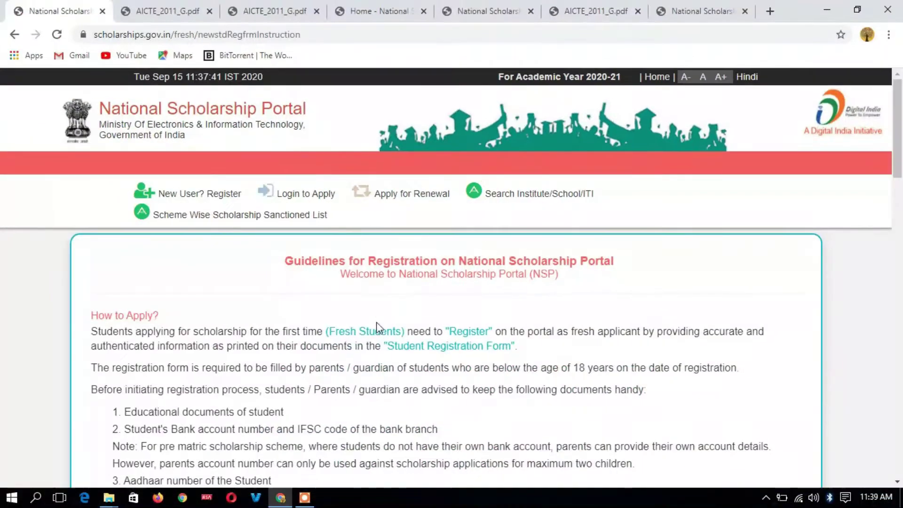
mouse_move(162, 194)
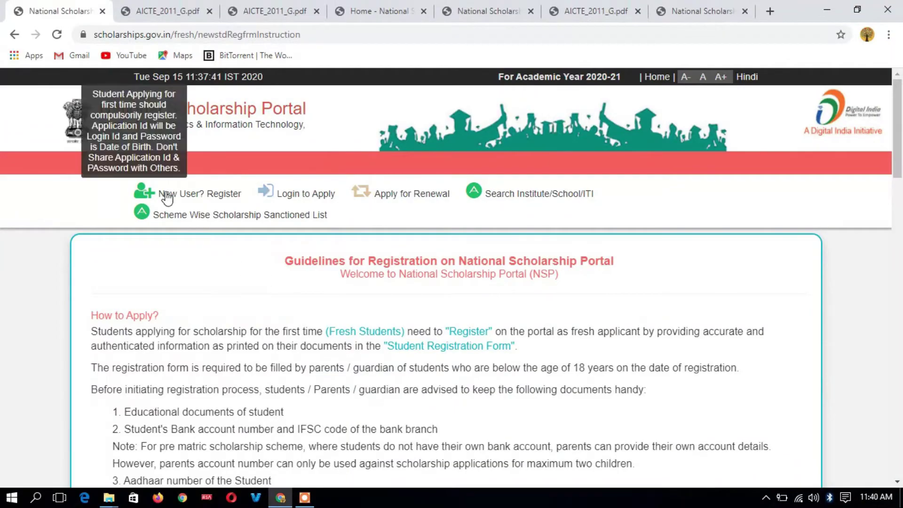
Step: Read through the registration instructions, accept all three applicant undertakings and continue to the fresh registration form
scroll(232, 386, "down", 20)
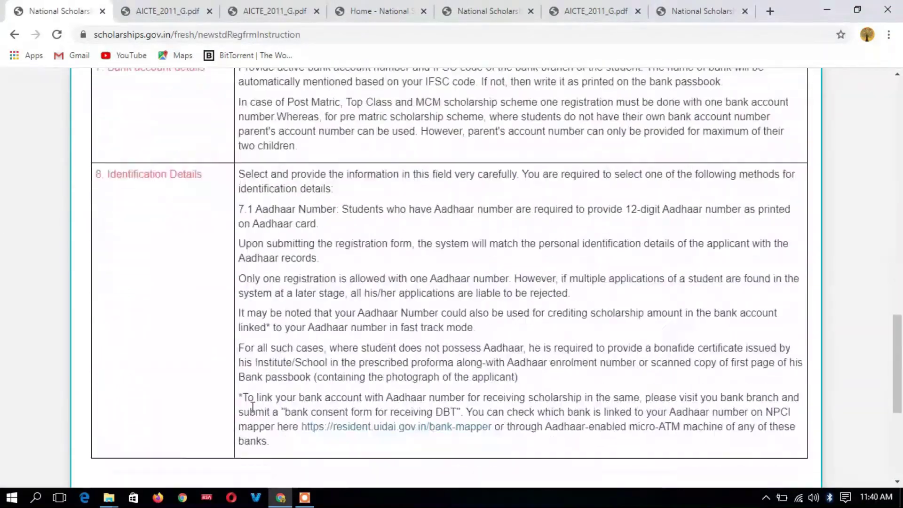
scroll(238, 413, "up", 20)
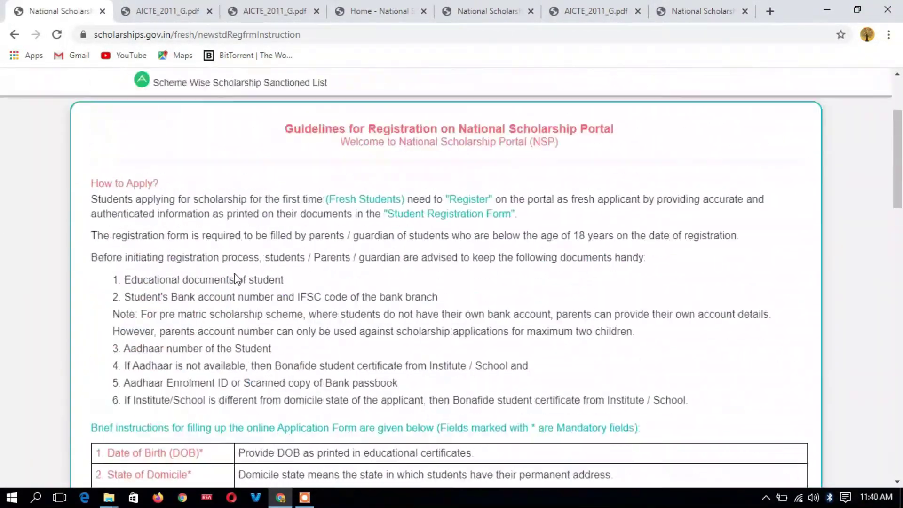
scroll(235, 282, "down", 4)
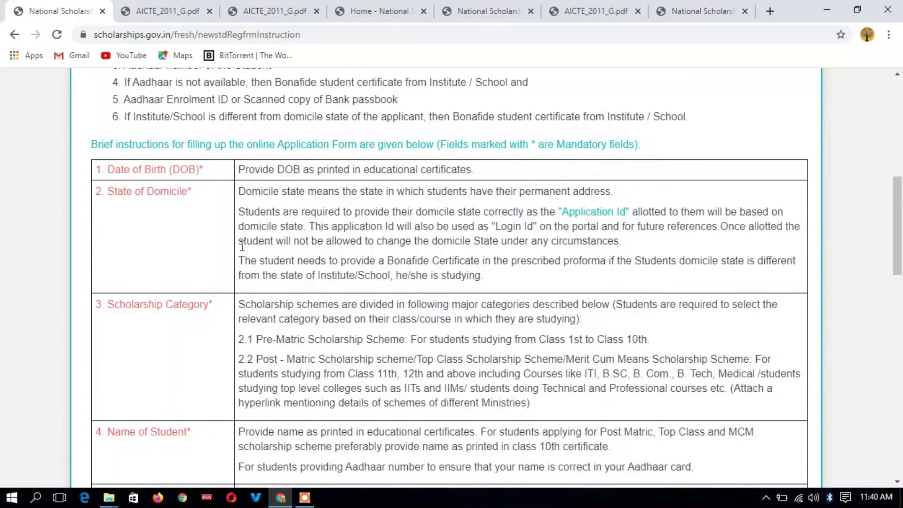
scroll(247, 257, "down", 4)
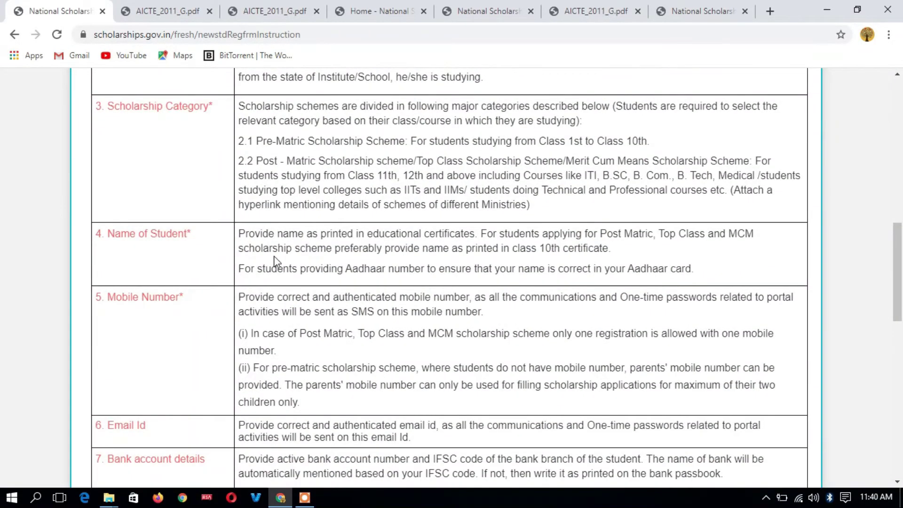
scroll(275, 261, "down", 14)
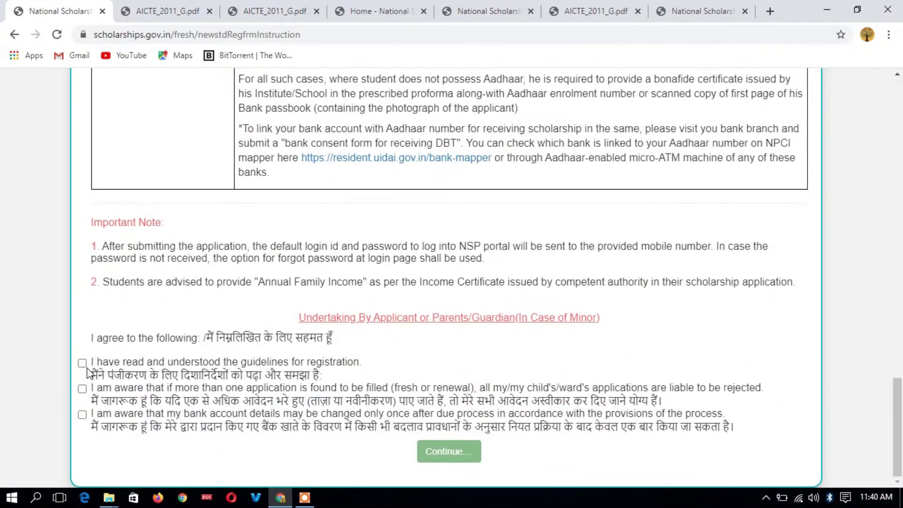
left_click(82, 363)
left_click(83, 388)
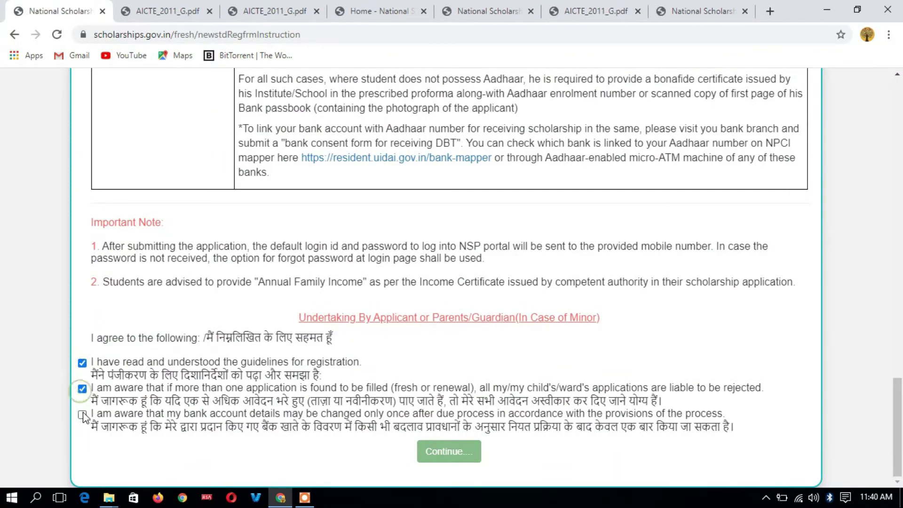
left_click(83, 415)
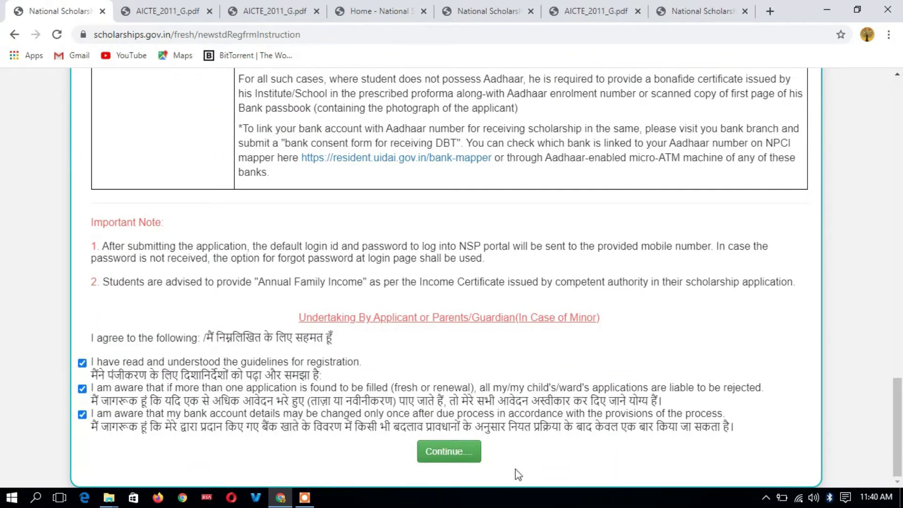
left_click(461, 458)
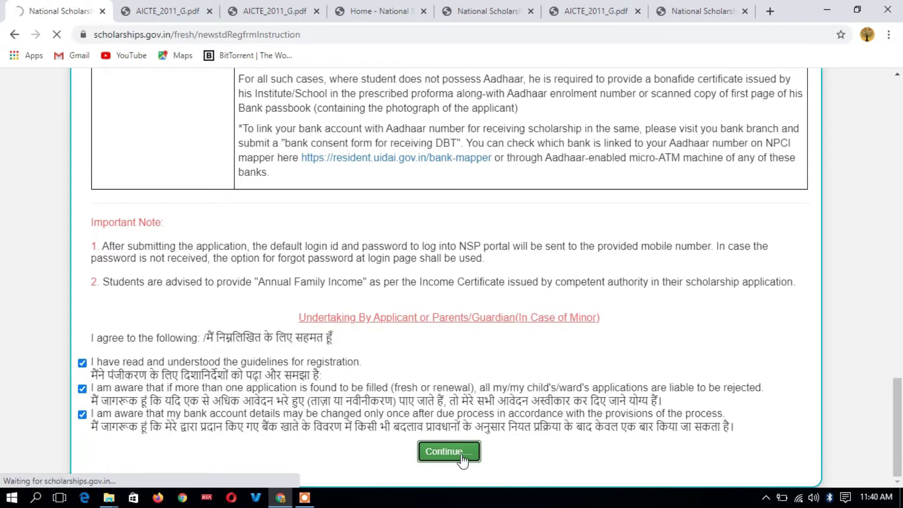
Step: In the registration form, choose Karnataka as state of domicile, Post Matric/Top Class/MCM as scholarship category and Scholarship Scheme as scheme type
scroll(100, 173, "down", 3)
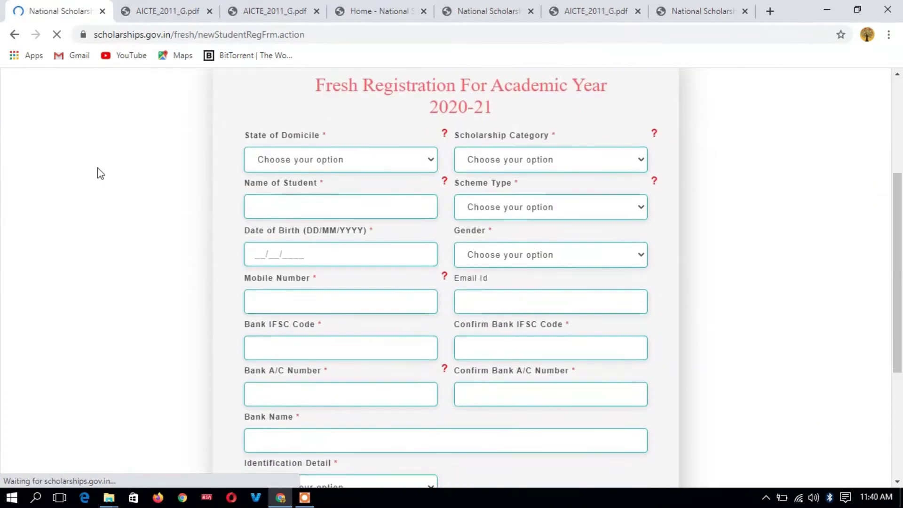
scroll(869, 228, "up", 4)
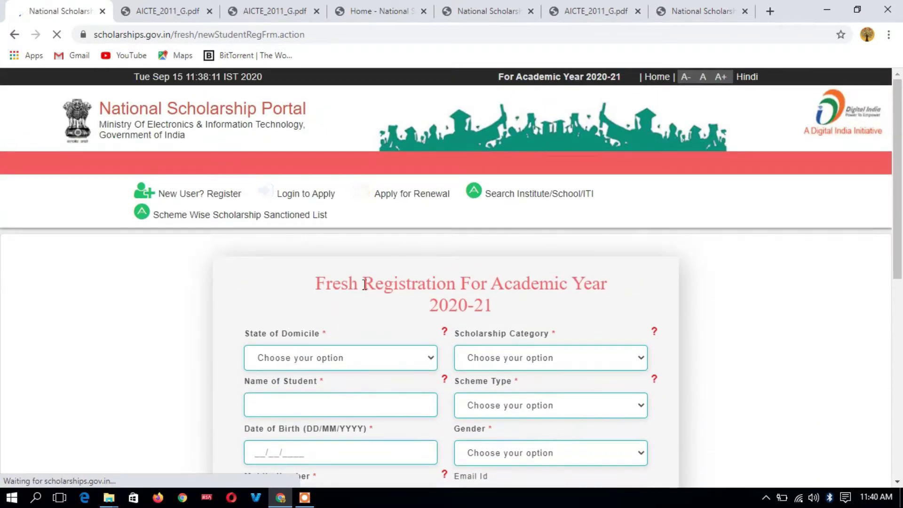
scroll(365, 285, "down", 4)
left_click(426, 160)
left_click(306, 342)
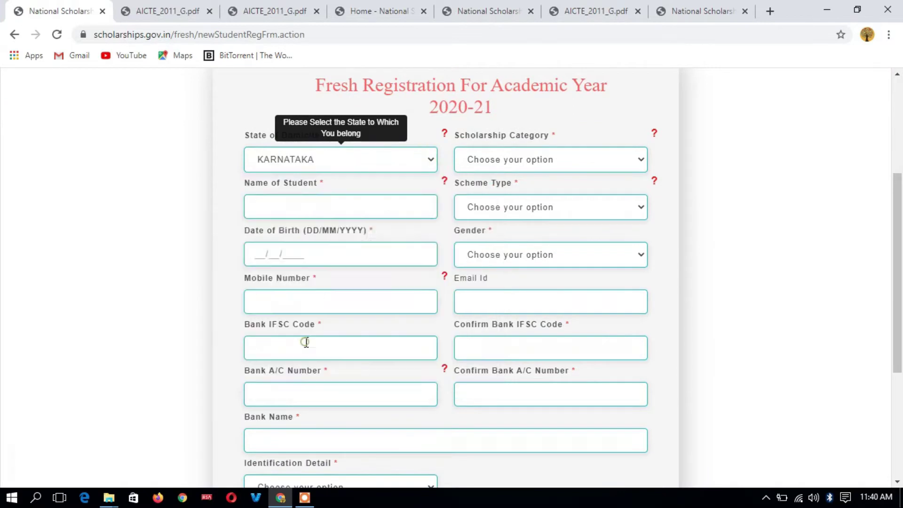
left_click(507, 162)
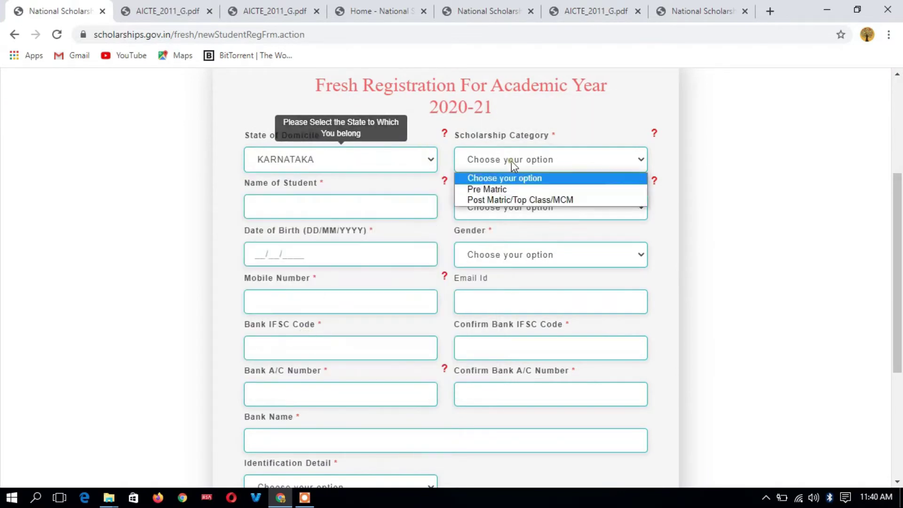
left_click(501, 200)
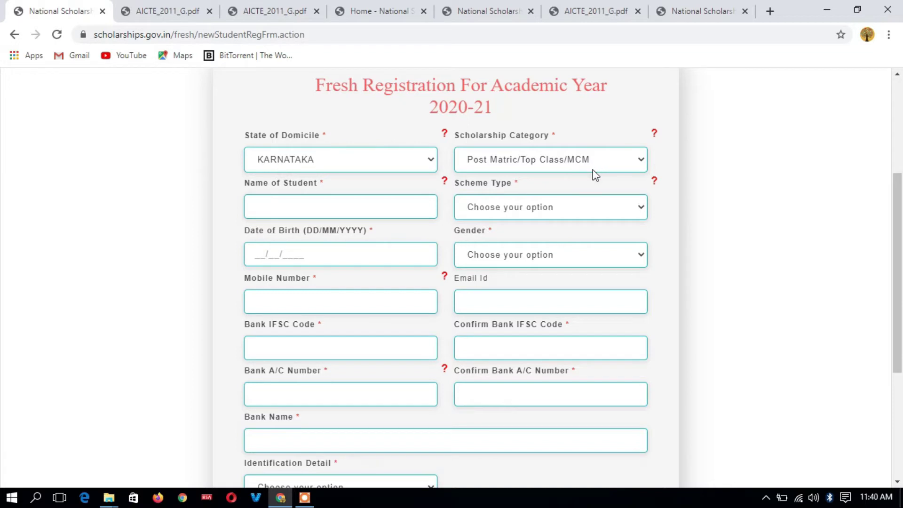
left_click(364, 208)
left_click(494, 209)
left_click(504, 237)
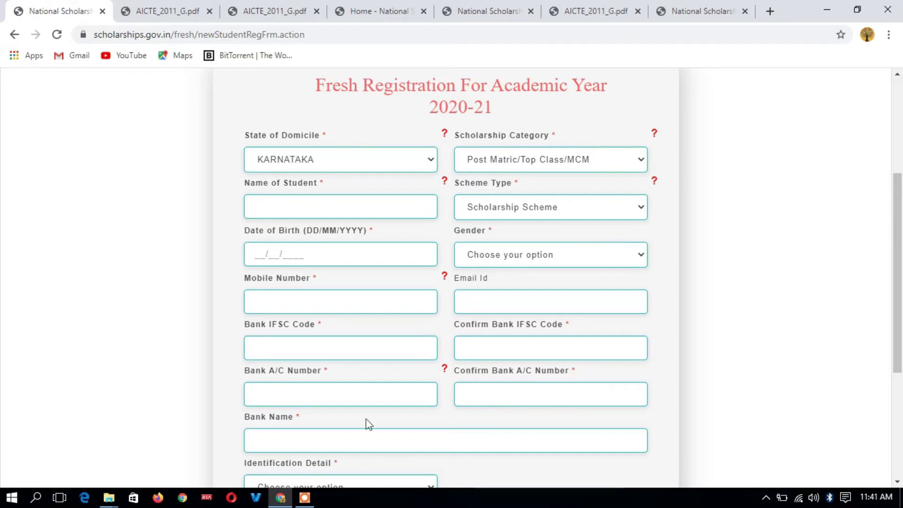
Step: Check the available identification detail choices in the registration form without selecting one
scroll(367, 383, "down", 4)
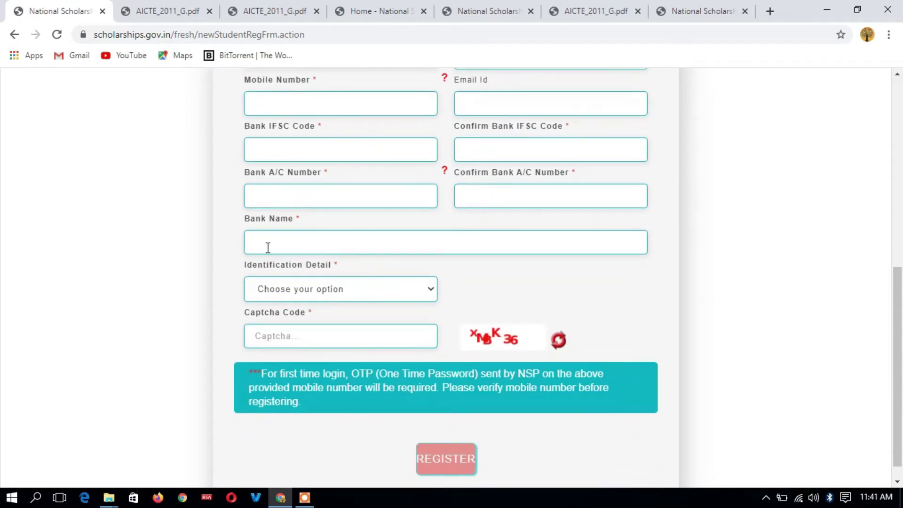
left_click(374, 289)
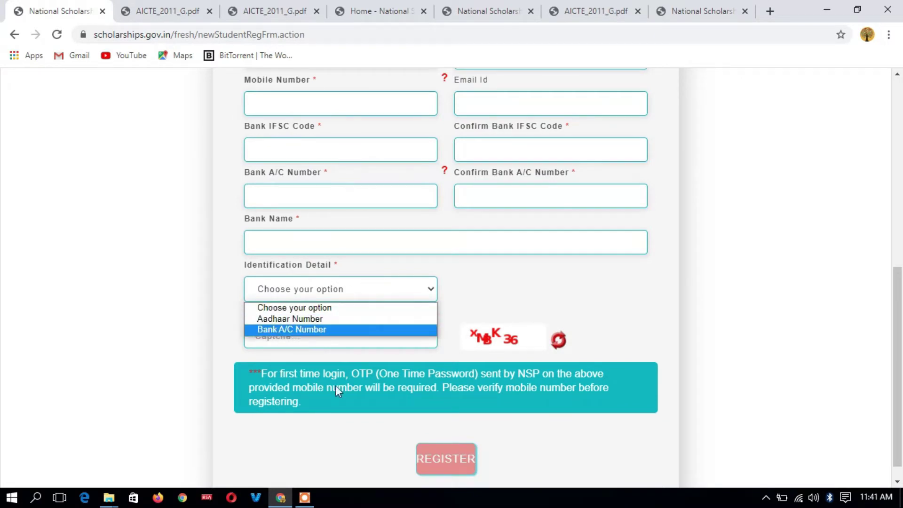
left_click(376, 457)
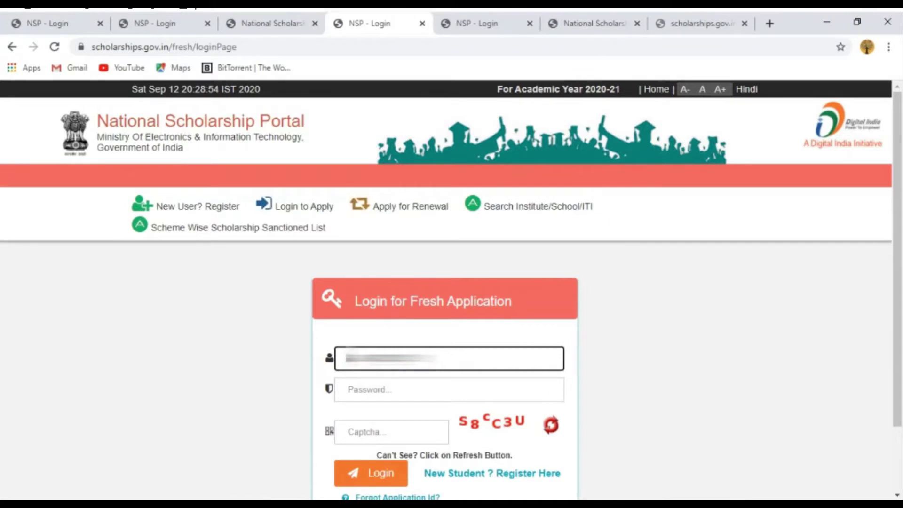
Step: Fill in the account password and the displayed captcha code on the fresh application login form
left_click(369, 398)
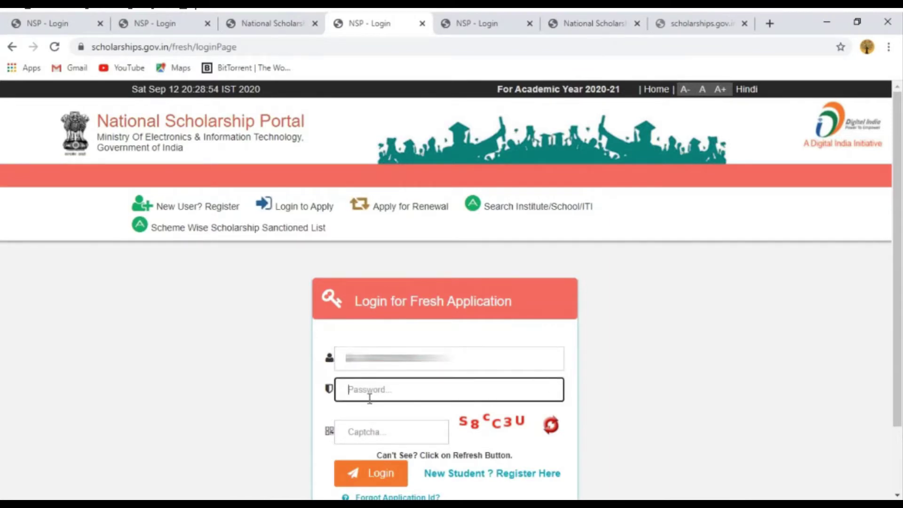
type("*********")
left_click(380, 432)
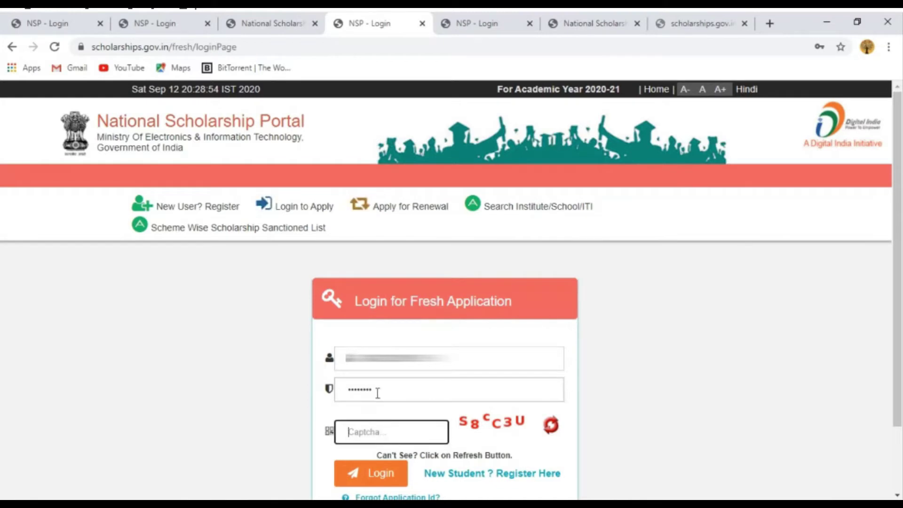
left_click(374, 390)
key("ctrl+a")
key("BackSpace")
type("****")
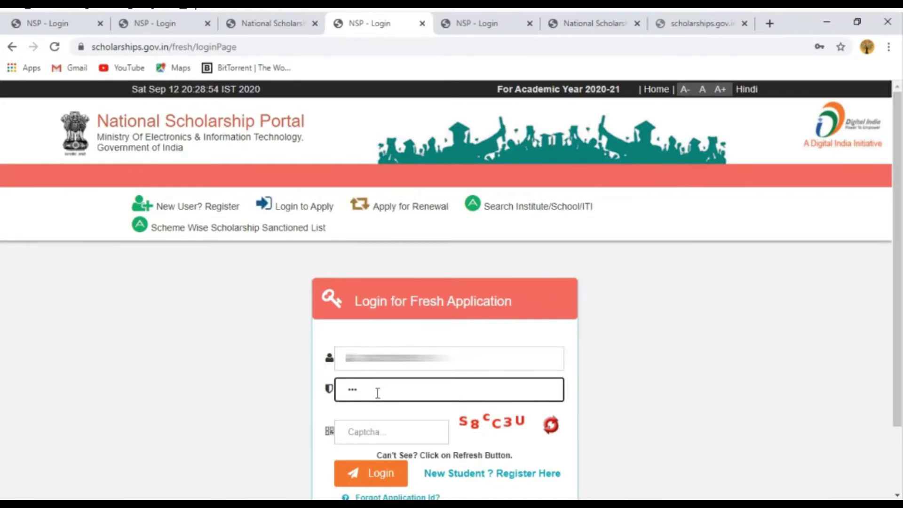
type("****")
left_click(386, 426)
type("S")
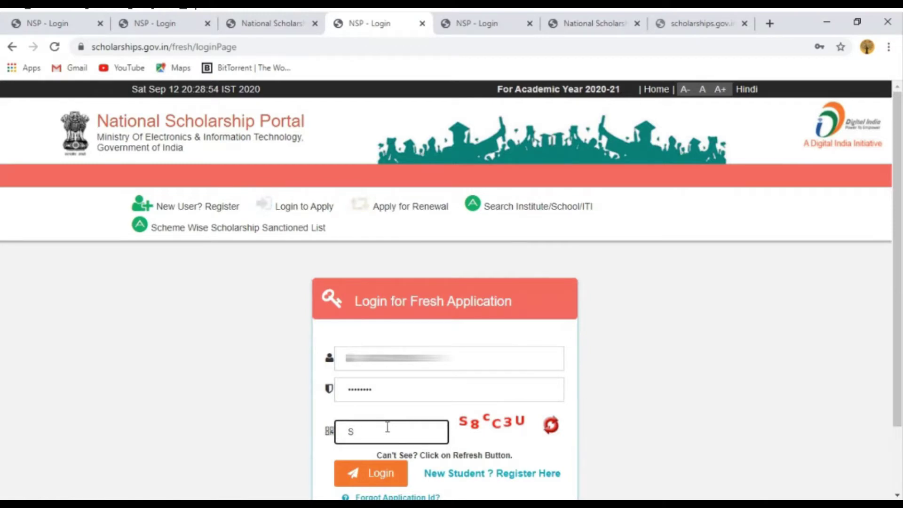
type("8cC3U")
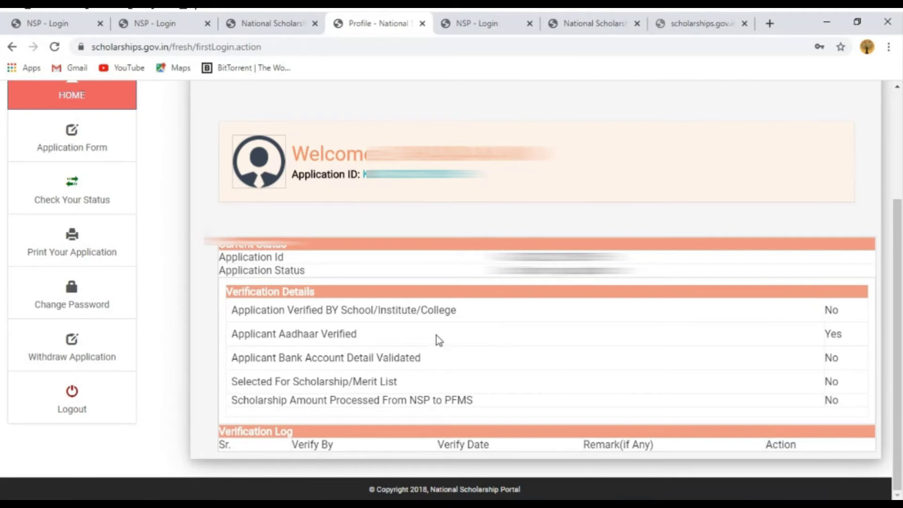
Step: Open the applicant's scholarship application form from the account's home page
left_click(74, 134)
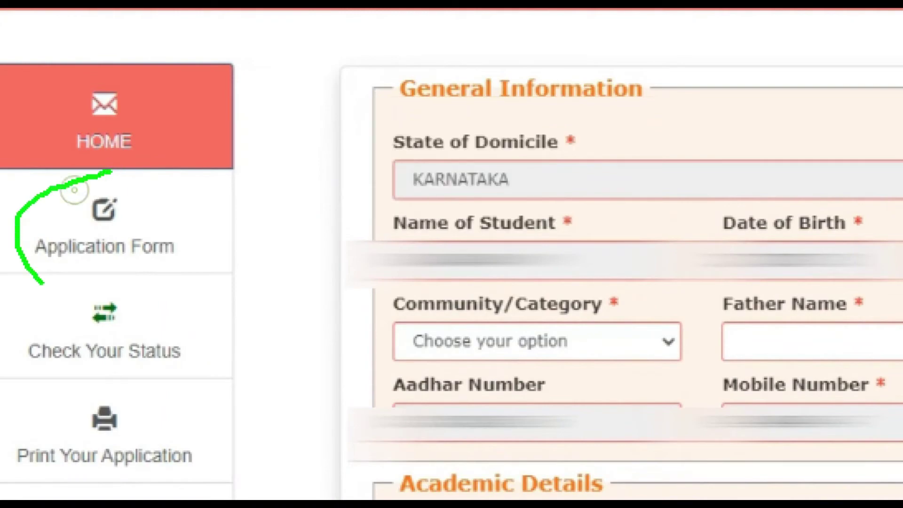
left_click_drag(42, 283, 39, 168)
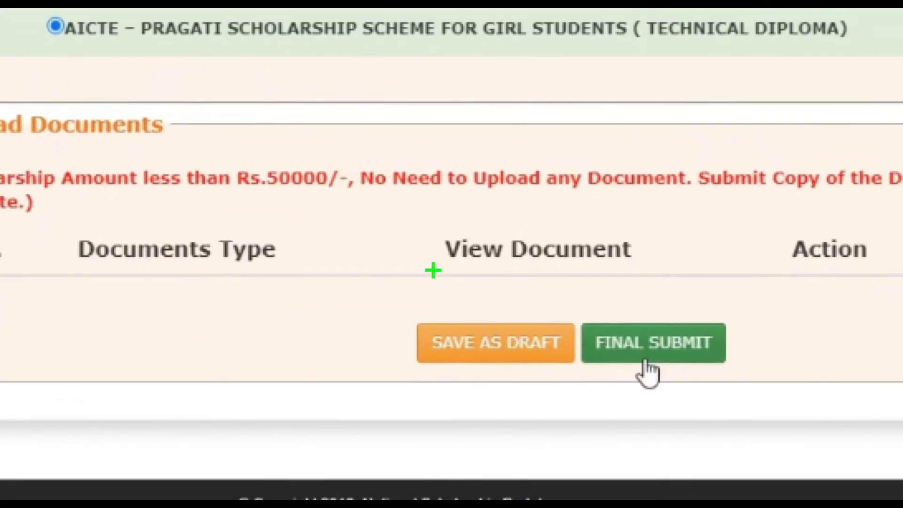
mouse_move(430, 269)
left_mouse_down()
mouse_move(459, 420)
mouse_move(376, 252)
left_mouse_up()
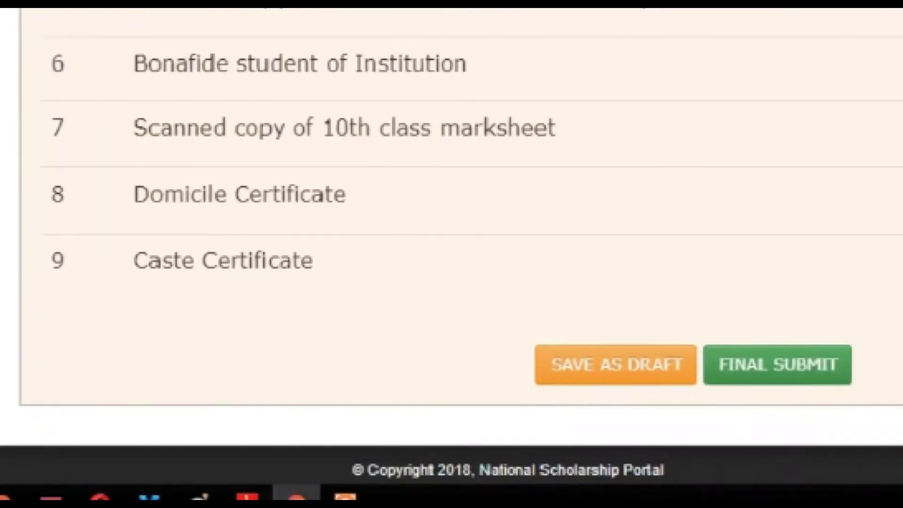
mouse_move(568, 405)
left_mouse_down()
mouse_move(523, 443)
mouse_move(677, 324)
mouse_move(573, 316)
left_mouse_up()
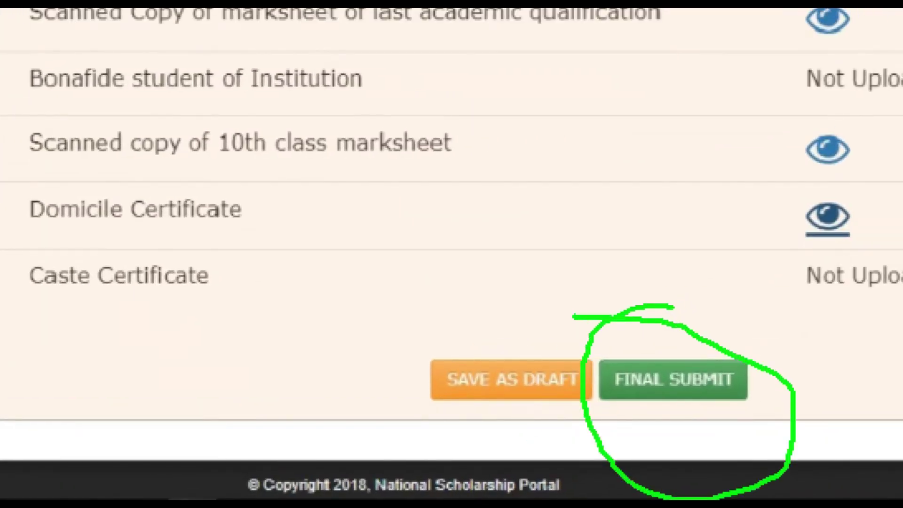